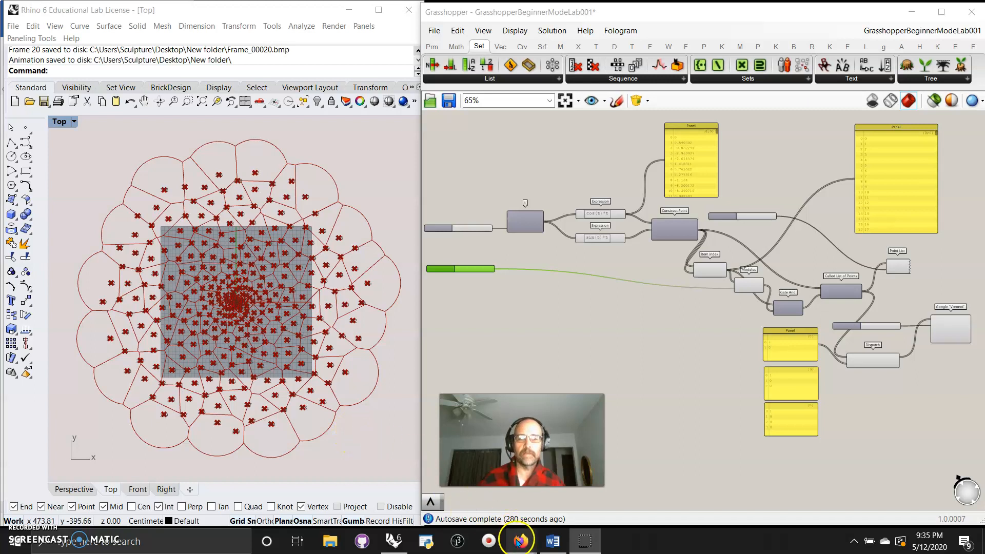
Switch to Firefox, open the MODE LAB YouTube channel and look through its playlists
mouse_move(521, 539)
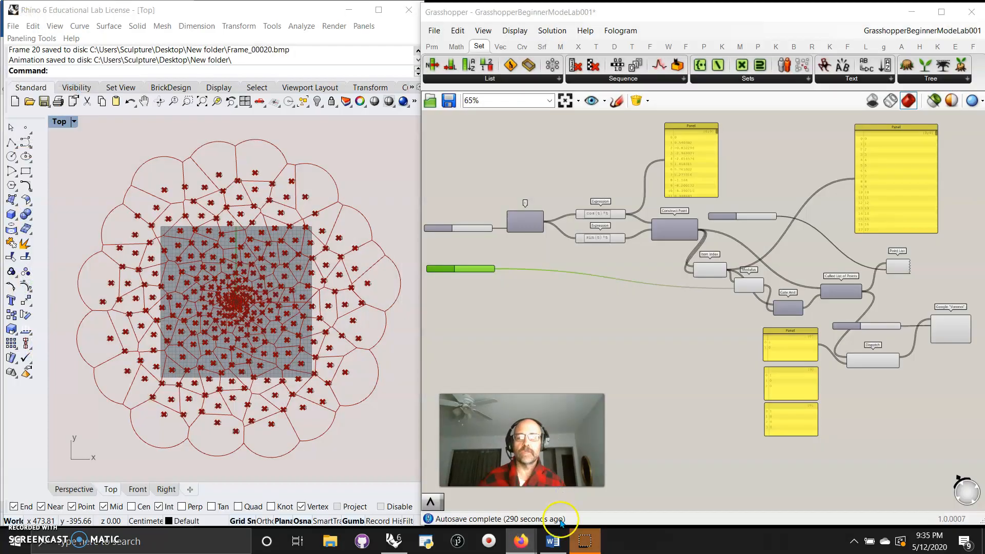
click(444, 497)
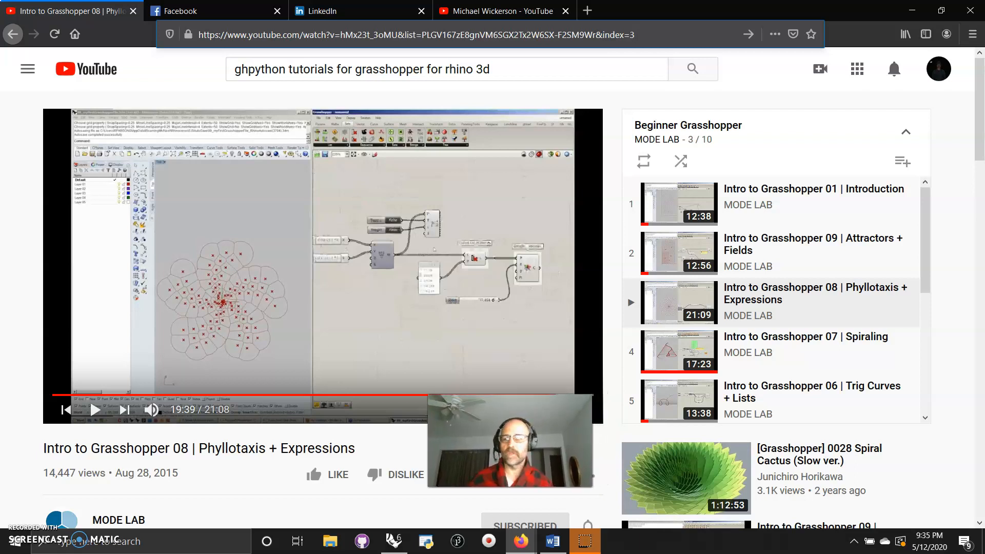
click(136, 522)
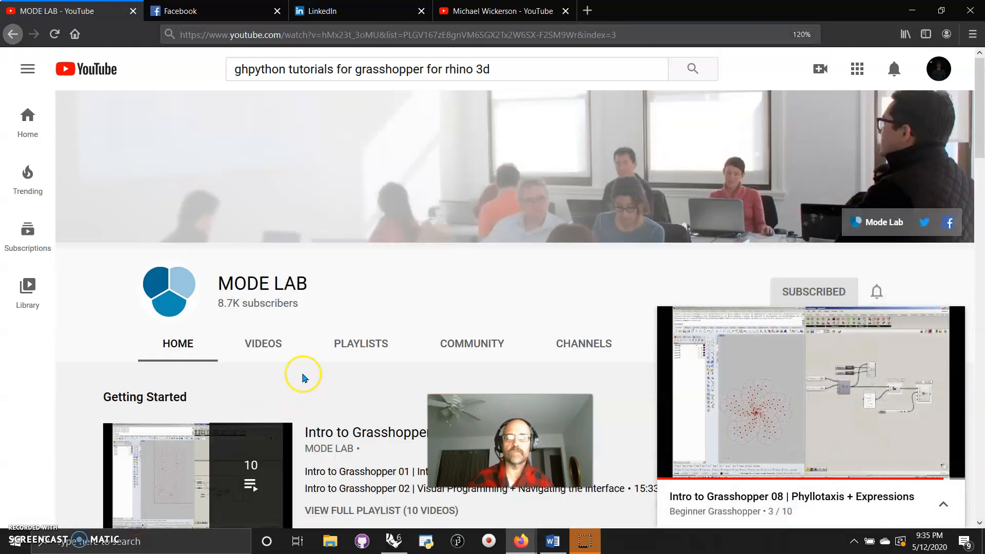
click(339, 344)
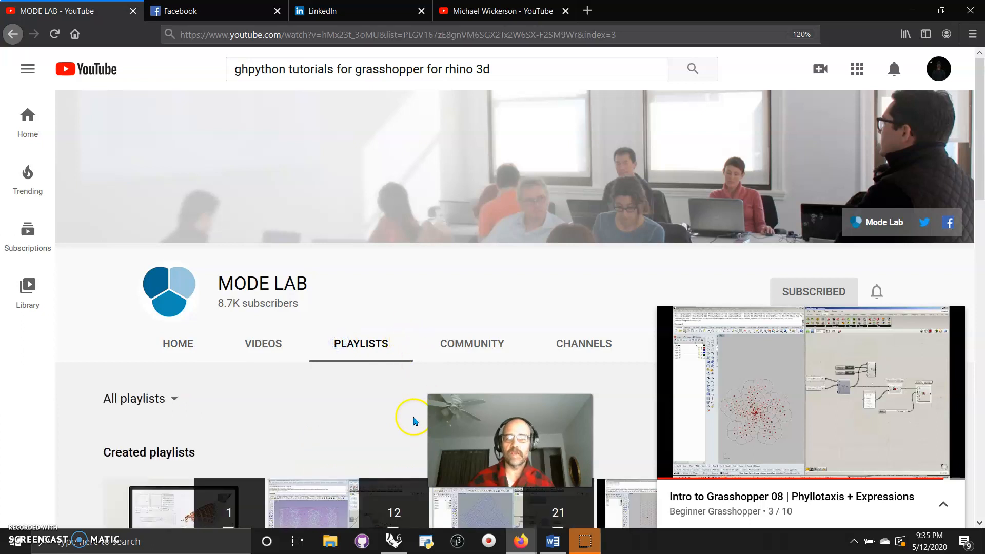
scroll(365, 403, down, 7)
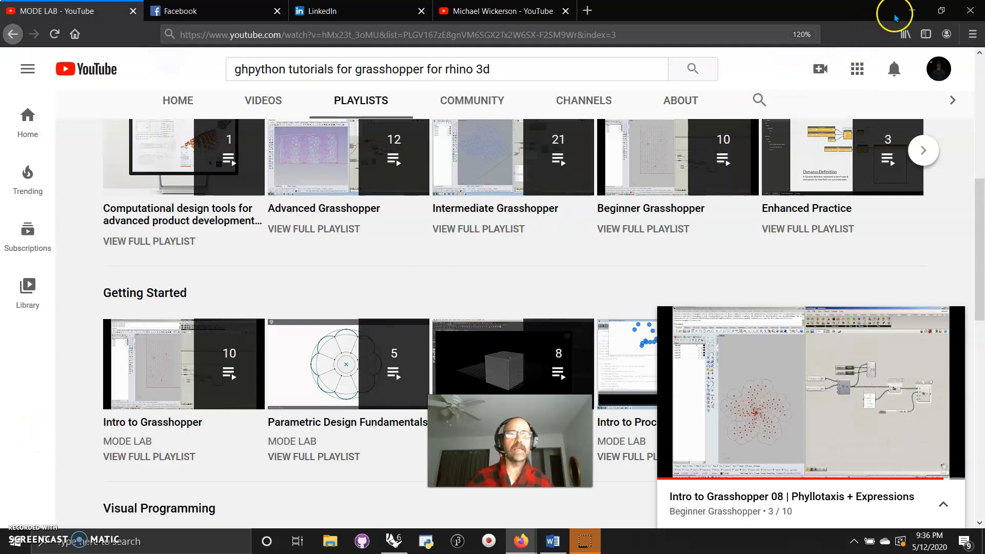
click(912, 11)
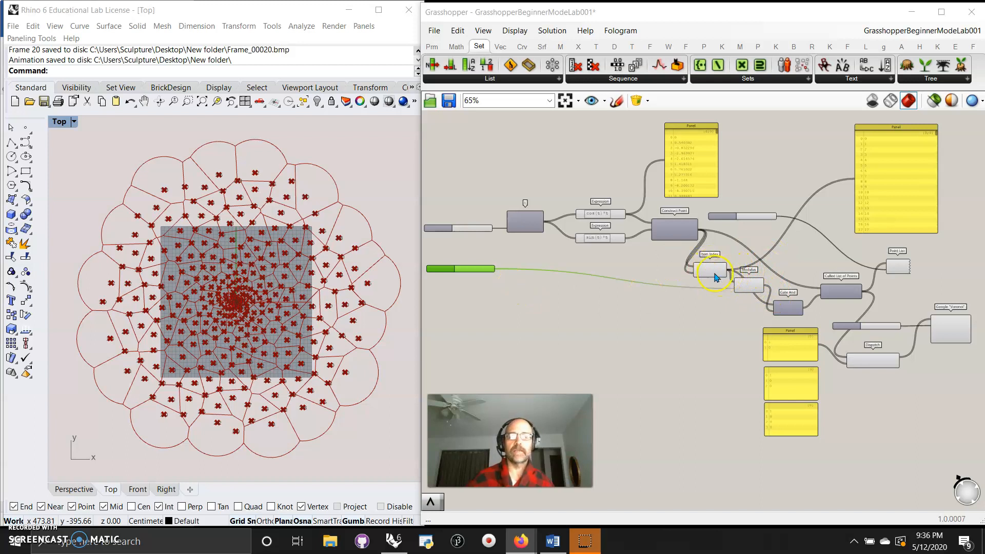
Animate the number slider feeding the Modulus component, using the Perspective viewport at 640 × 480 with a frame count of 20
right_click(471, 274)
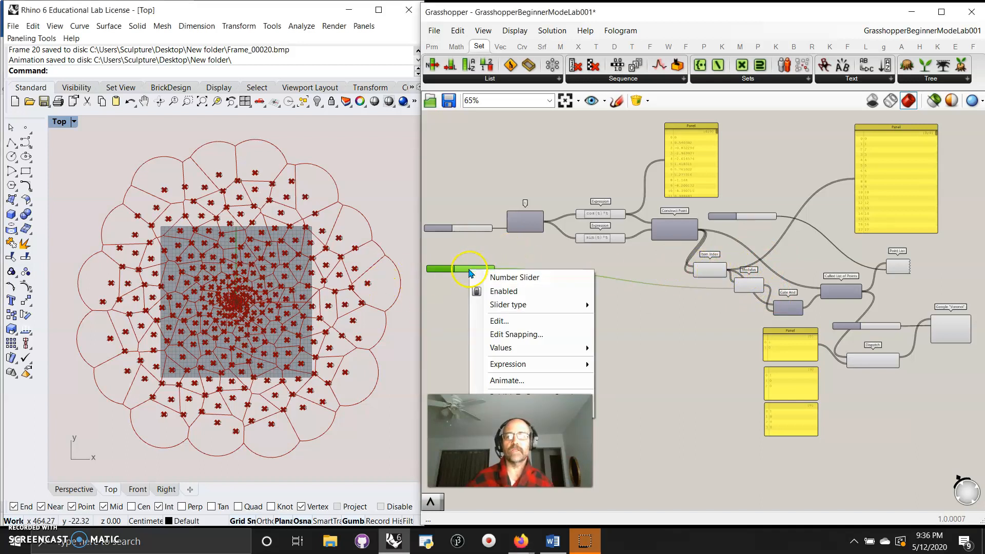
click(507, 381)
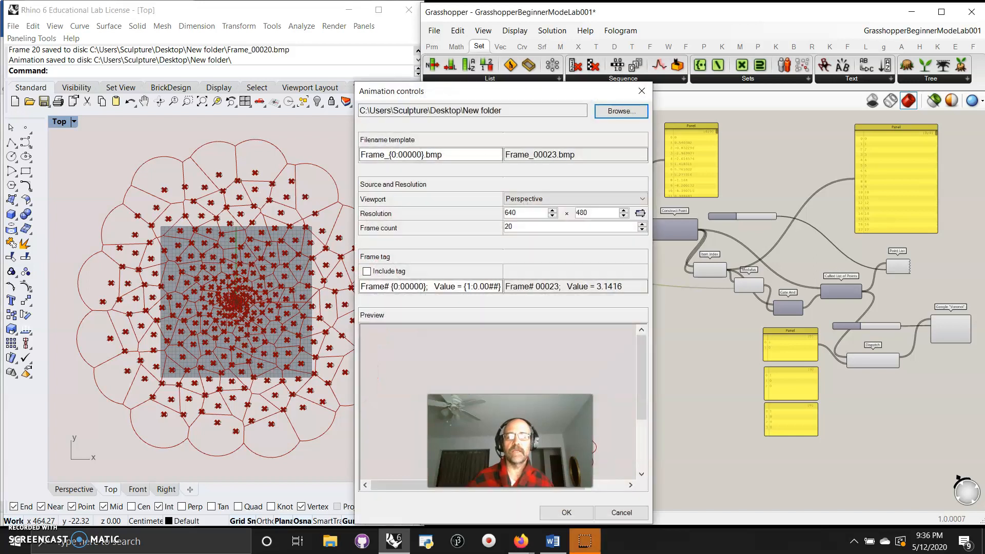
click(567, 513)
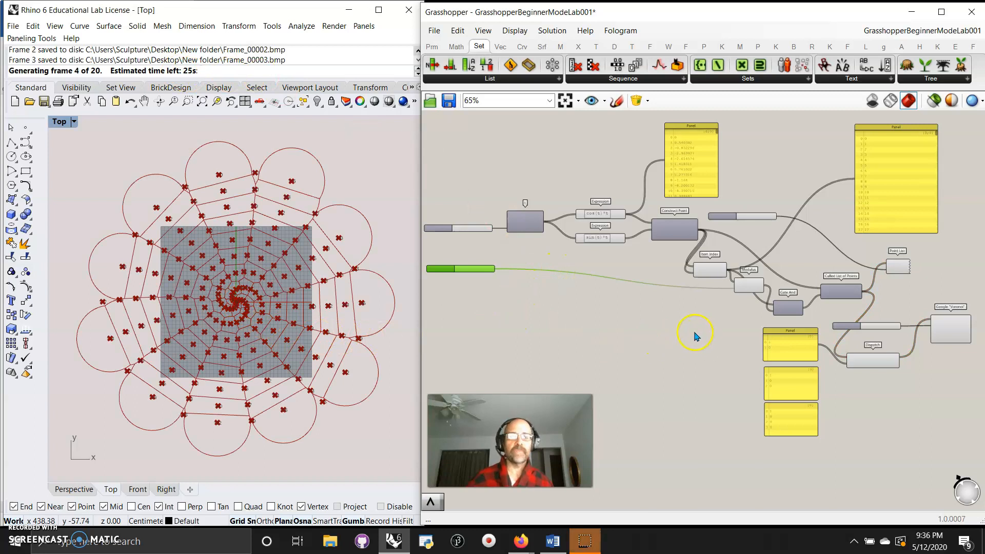
Examine the definition from the Series and Expression components through Construct Point, Modulus and Gate And to Dispatch and Voronoi
scroll(534, 257, up, 5)
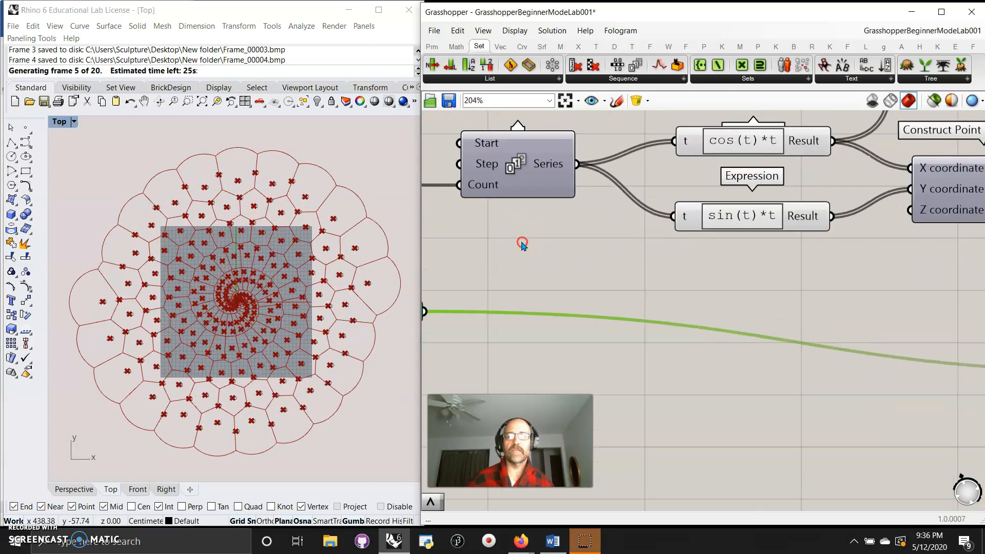
right_drag(760, 342, 638, 376)
scroll(652, 367, down, 3)
right_drag(714, 400, 572, 290)
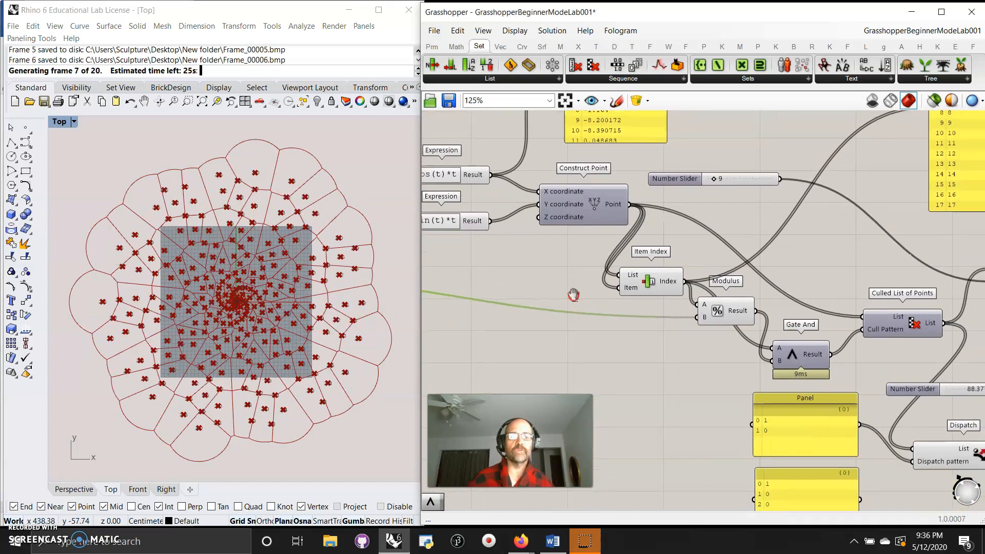
right_drag(713, 387, 587, 366)
right_drag(797, 346, 754, 284)
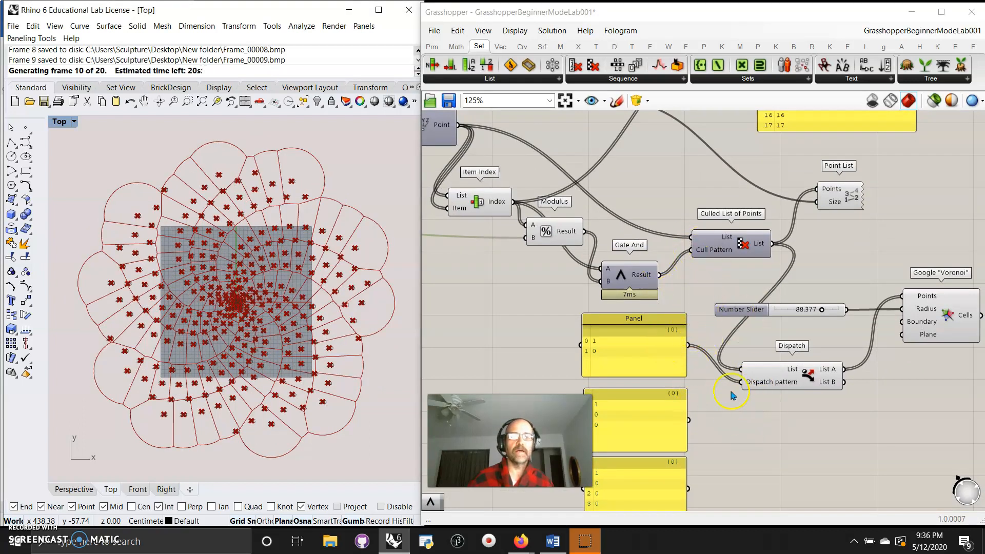
mouse_move(831, 445)
right_down()
mouse_move(770, 431)
mouse_move(828, 450)
right_up()
right_drag(862, 268, 885, 283)
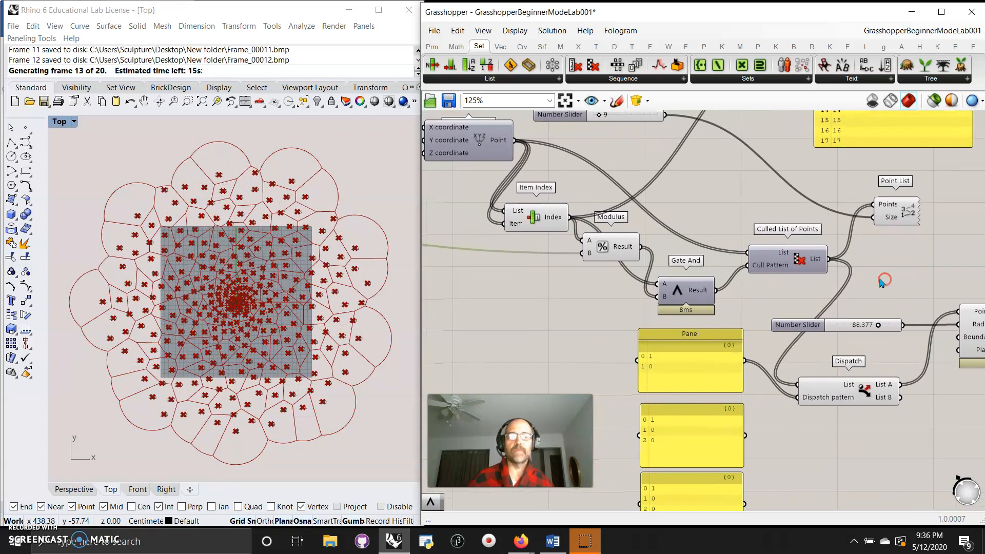
right_drag(740, 310, 742, 335)
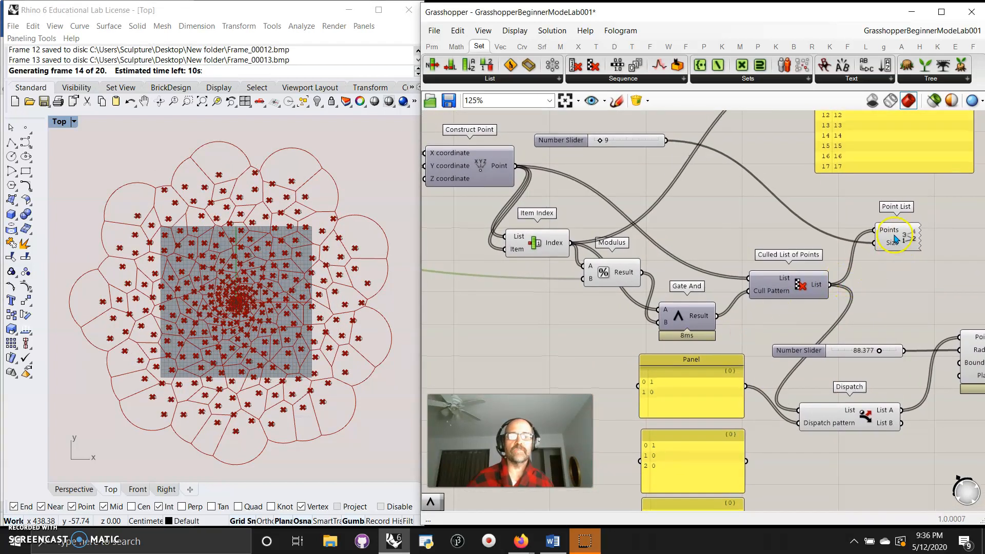
Connect the Construct Point output to the large panel to list the point coordinates
right_drag(584, 210, 664, 258)
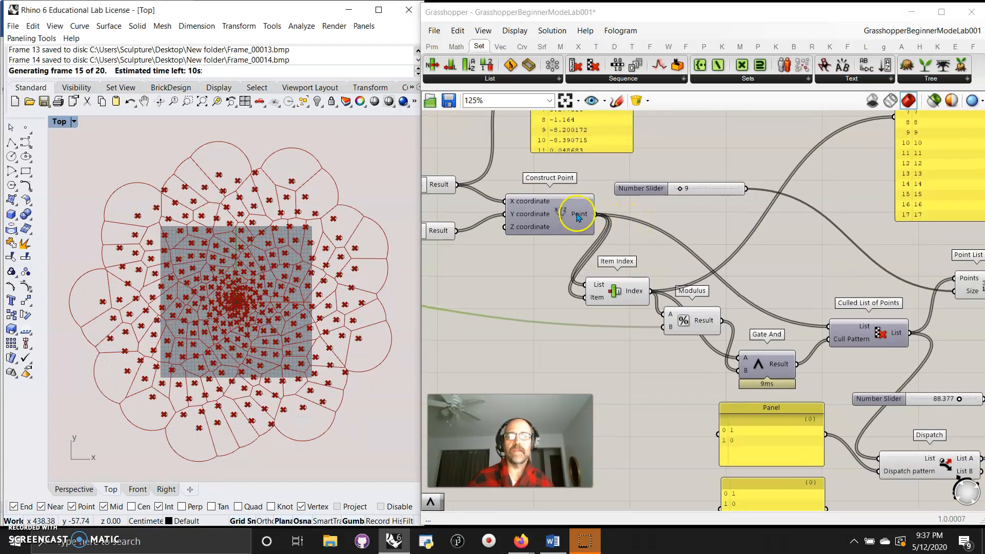
right_drag(846, 189, 815, 258)
drag(565, 283, 851, 191)
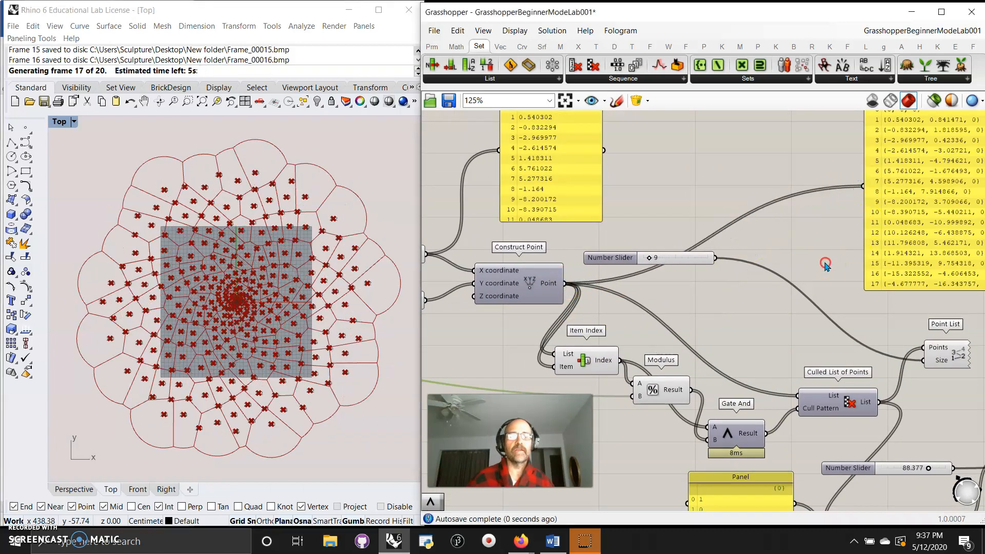
Examine how the point list passes through the Item Index, Modulus and Gate And components to the culled list
right_drag(826, 260, 706, 311)
right_drag(637, 360, 868, 250)
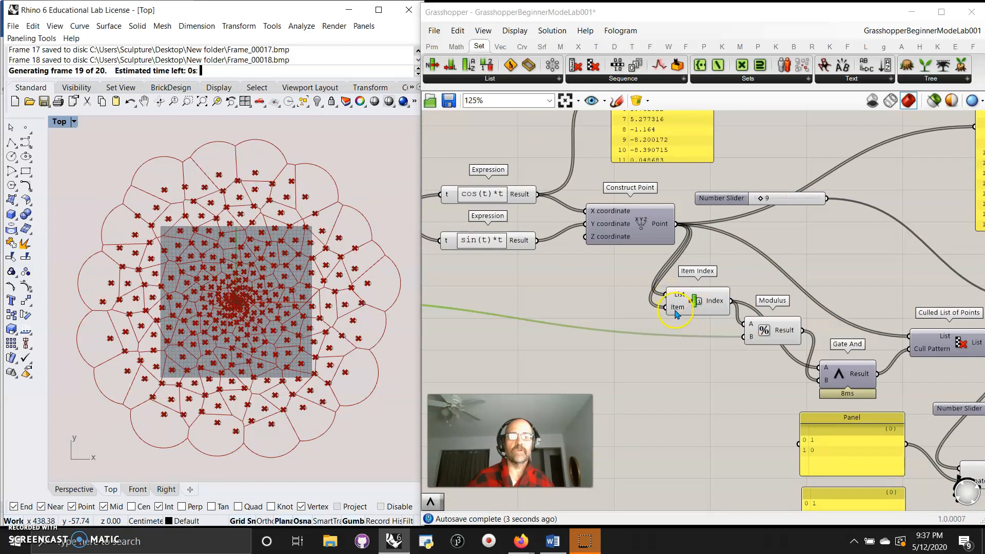
right_drag(723, 392, 938, 355)
right_drag(793, 351, 665, 281)
right_drag(712, 318, 621, 286)
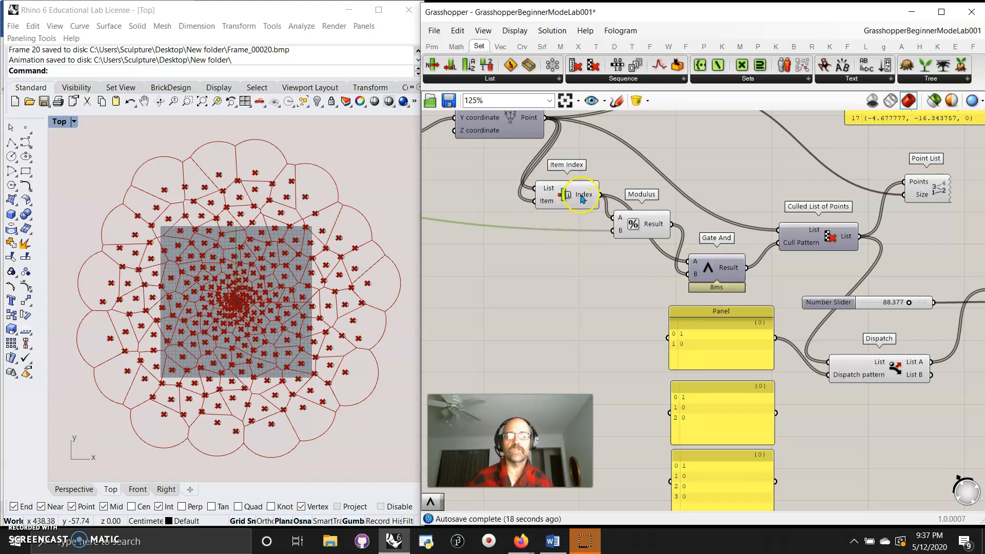
mouse_move(583, 197)
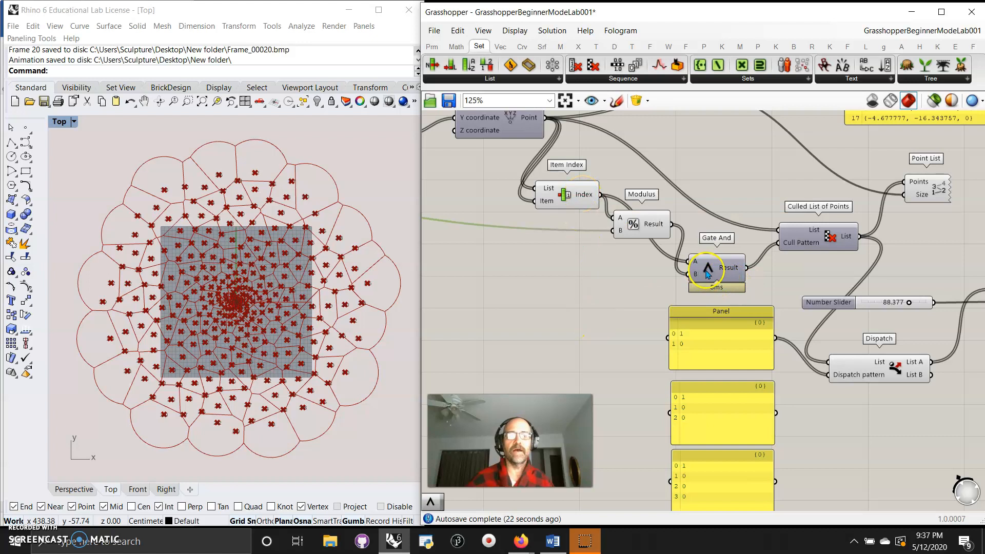
mouse_move(649, 227)
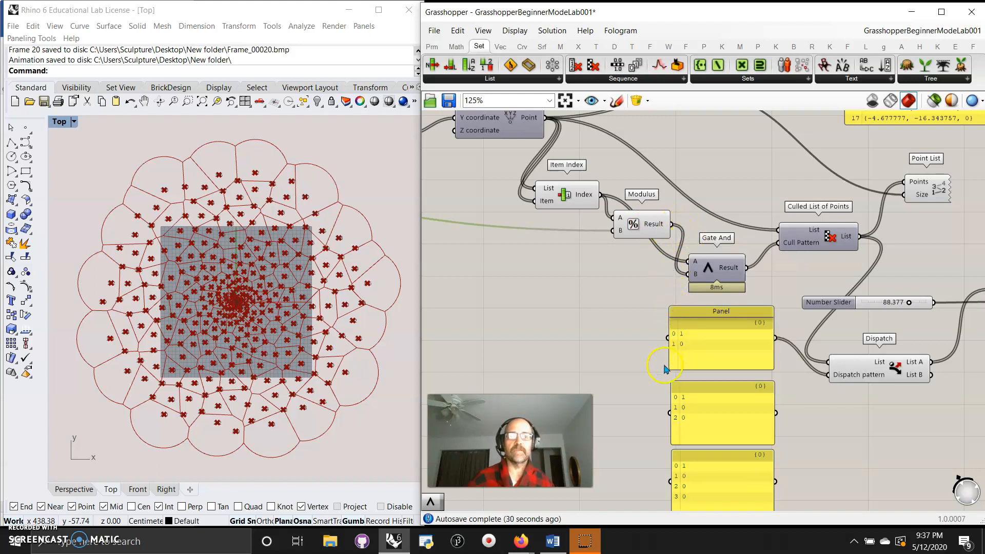
Connect the Modulus result to the large panel in place of the point coordinates
right_drag(746, 193, 662, 337)
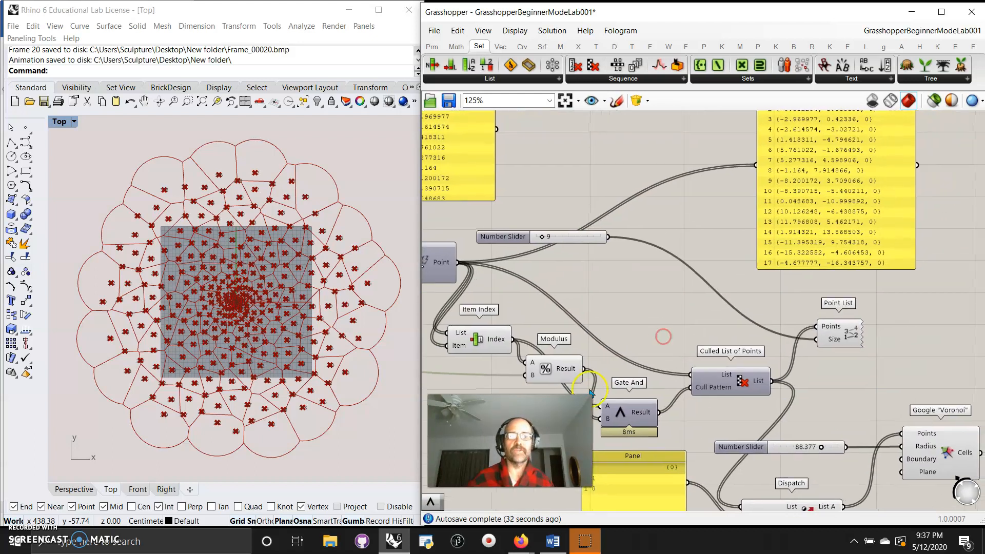
drag(585, 370, 757, 165)
right_drag(826, 194, 874, 120)
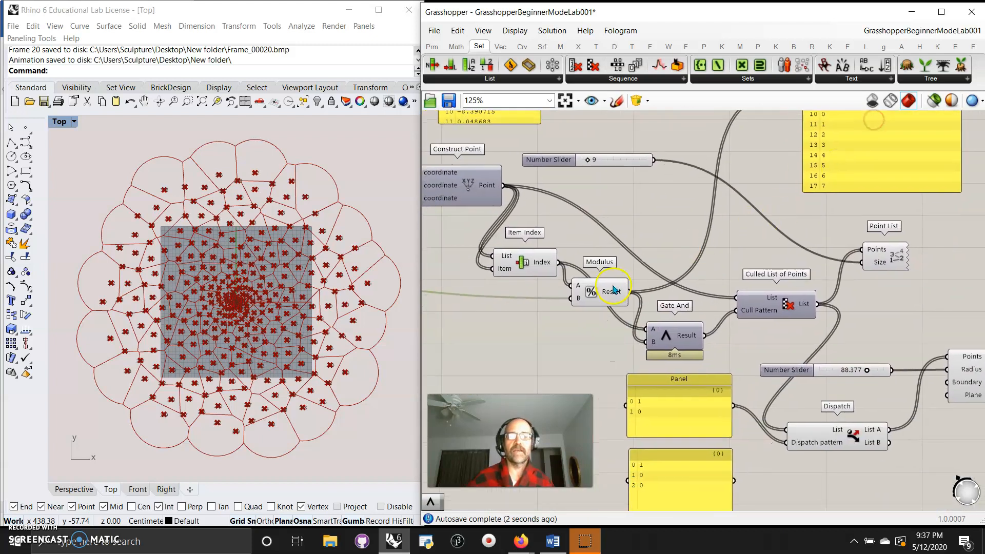
drag(560, 264, 705, 199)
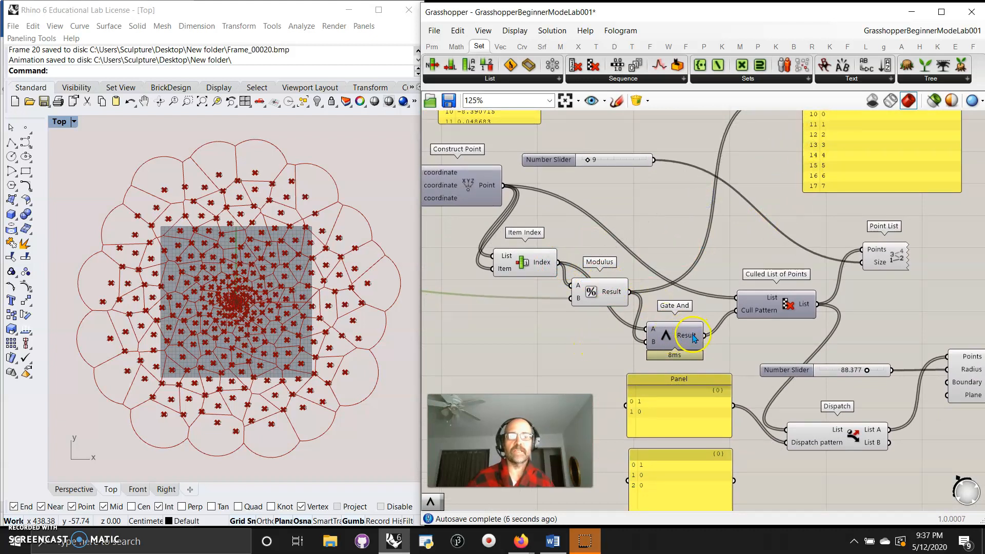
Try the 1, 0, 0 panel as the Dispatch pattern and replace it with the 1, 0, 0, 0 panel
right_drag(783, 344, 732, 301)
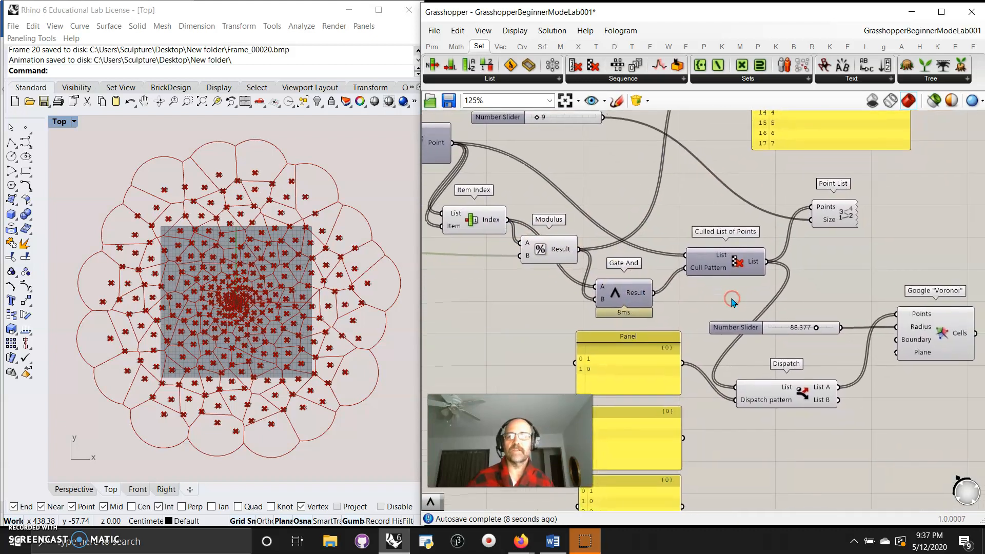
right_drag(508, 324, 704, 338)
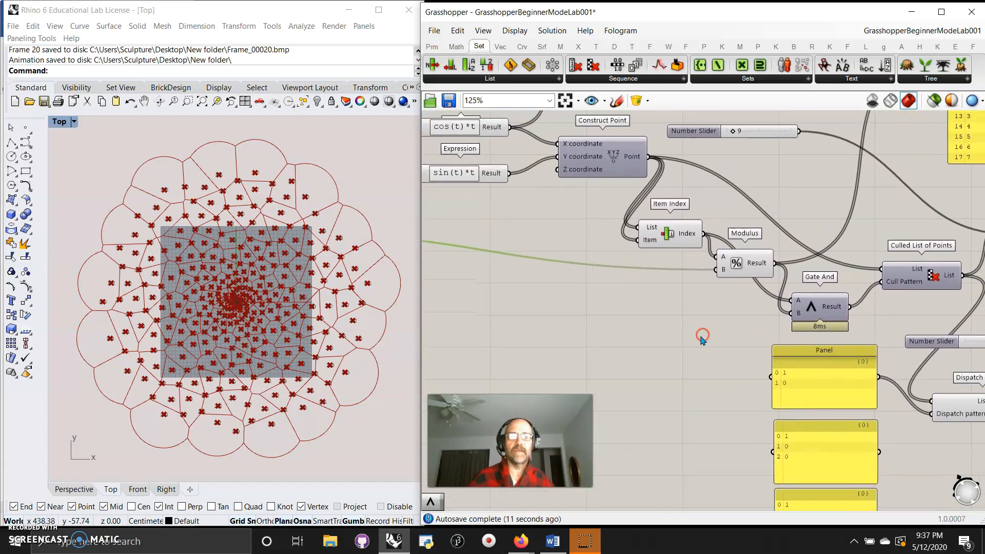
right_drag(741, 395, 586, 261)
drag(724, 317, 776, 280)
drag(724, 386, 776, 281)
Try each of the three pattern panels as the Cull Pattern input and reconnect the Gate And result to it
right_drag(845, 344, 832, 416)
drag(714, 317, 718, 226)
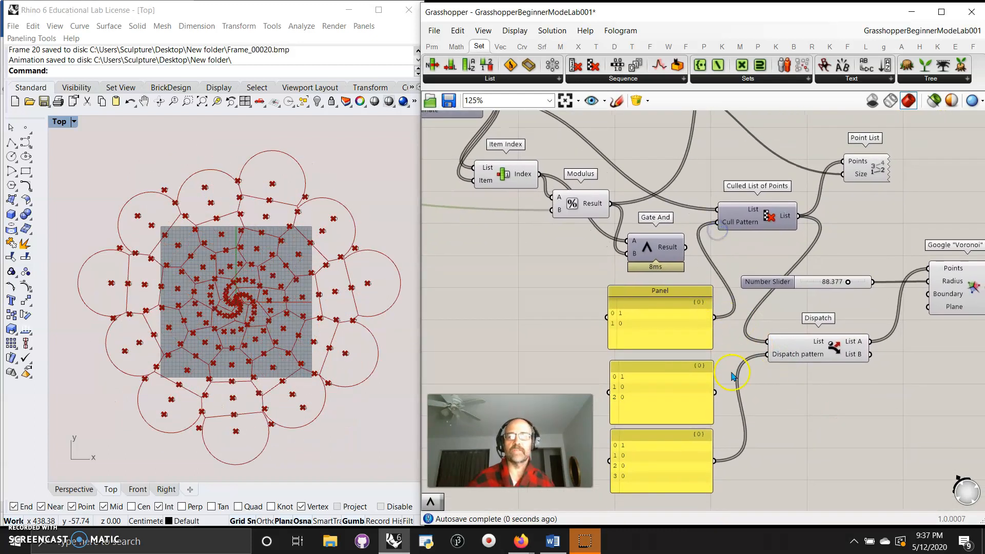
drag(716, 390, 718, 224)
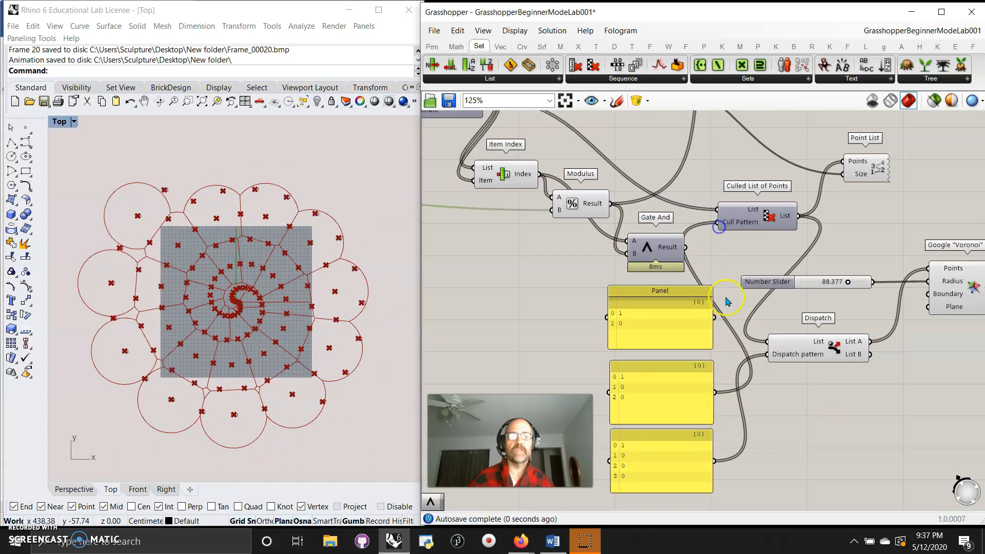
drag(719, 464, 718, 224)
right_drag(570, 286, 756, 351)
drag(871, 313, 904, 289)
Animate the Modulus number slider again over 20 frames with the 1, 0, 0, 0 dispatch pattern
right_drag(660, 371, 819, 398)
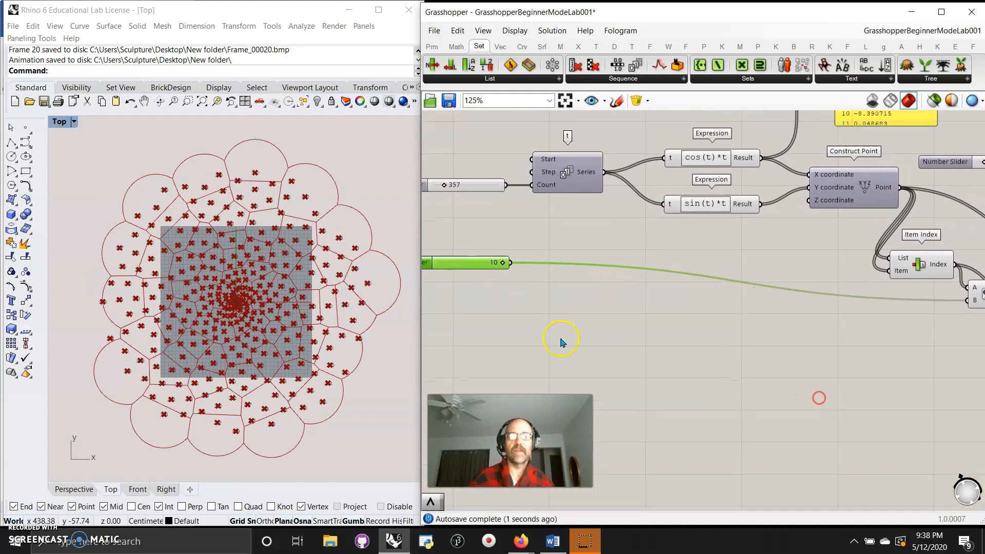
right_click(466, 264)
click(500, 376)
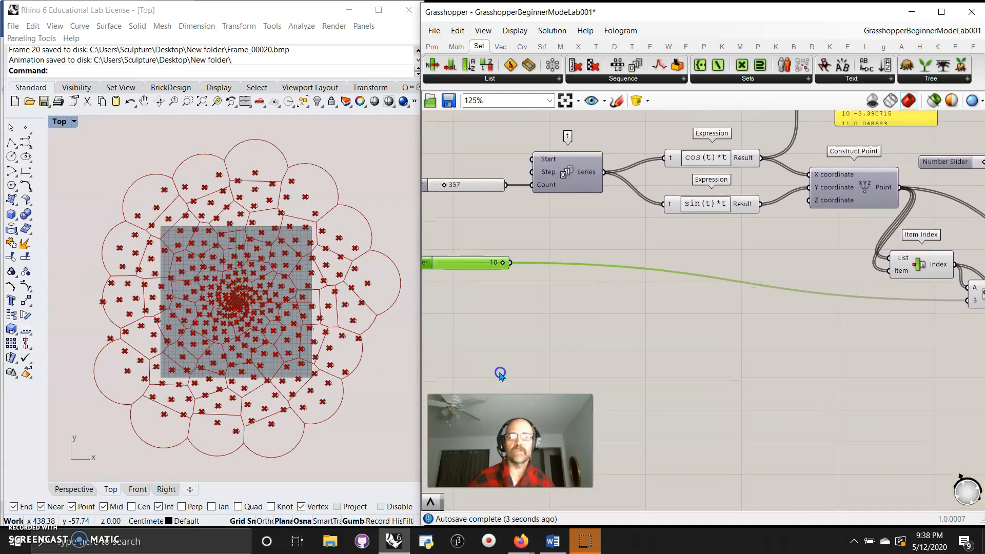
click(605, 511)
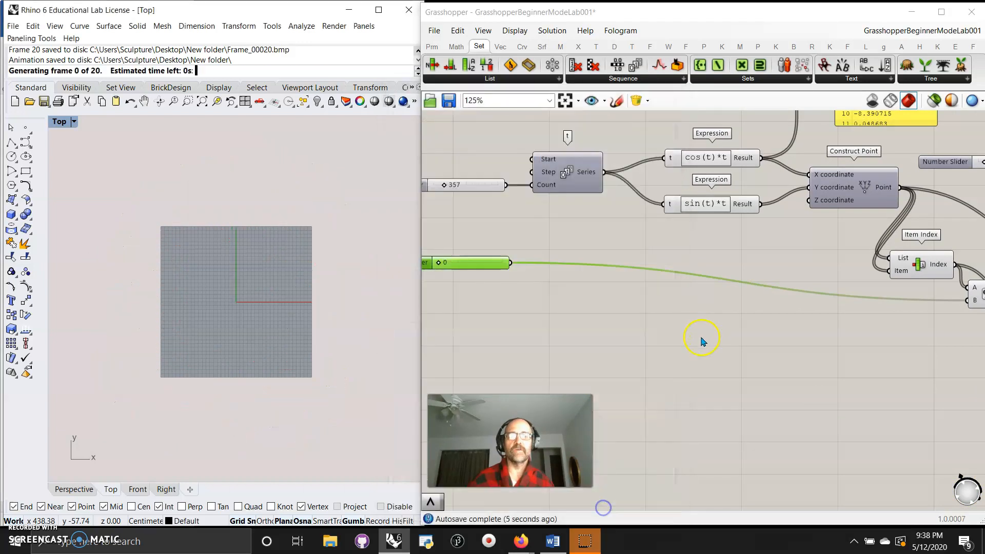
Examine the definitions across the whole canvas and the phyllotaxis definition's Item Index, Modulus and Gate And section while the animation runs
scroll(701, 331, down, 3)
right_drag(718, 343, 692, 407)
scroll(623, 287, up, 3)
scroll(692, 405, down, 2)
scroll(695, 404, down, 5)
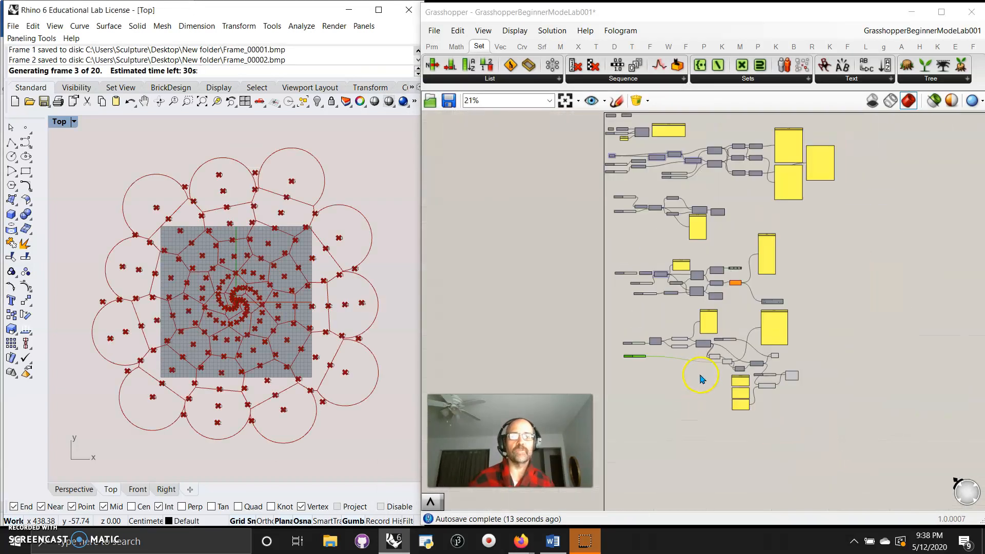
scroll(707, 236, down, 2)
scroll(702, 283, up, 5)
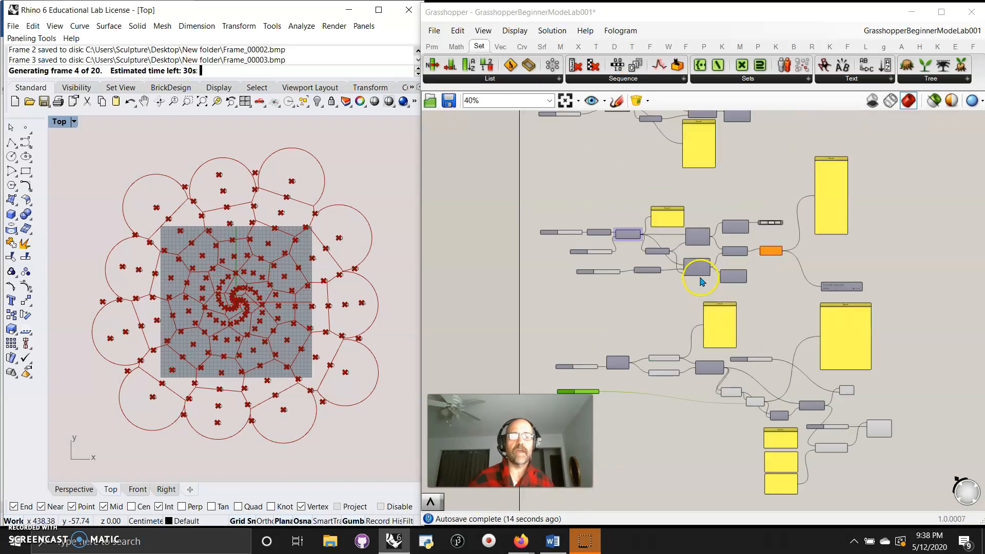
right_drag(644, 313, 633, 229)
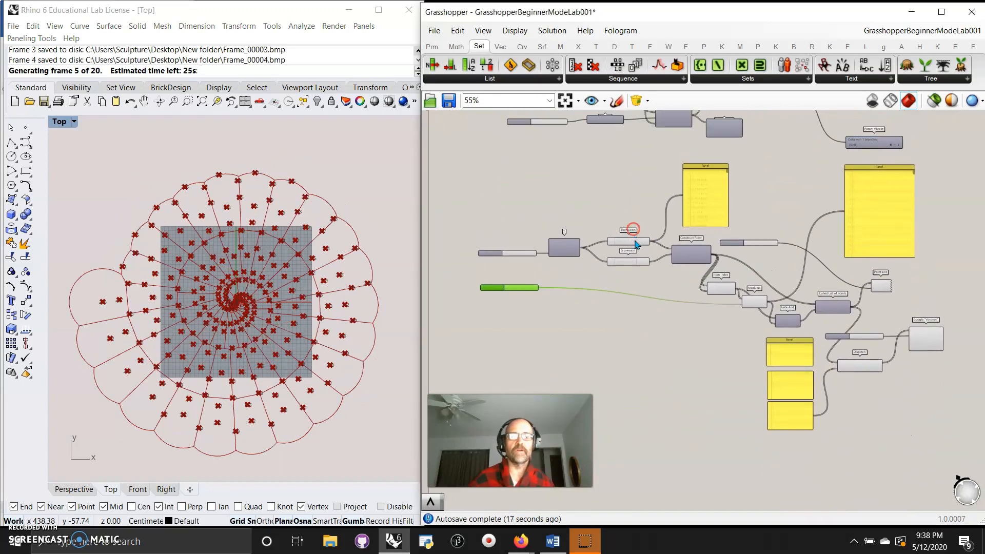
scroll(634, 235, up, 2)
mouse_move(684, 332)
right_down()
mouse_move(726, 330)
mouse_move(697, 354)
mouse_move(679, 350)
right_up()
scroll(718, 324, down, 2)
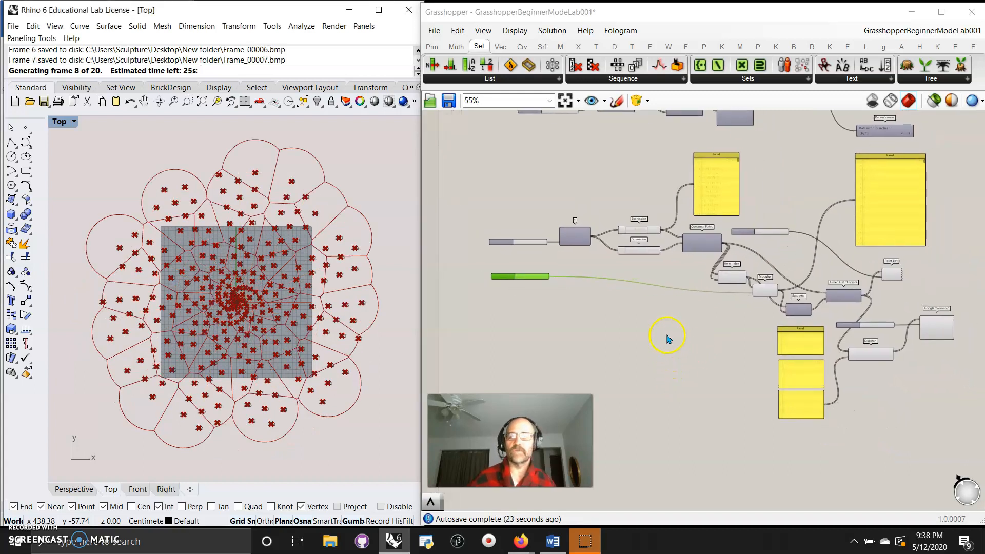
scroll(734, 354, up, 3)
right_drag(737, 307, 712, 311)
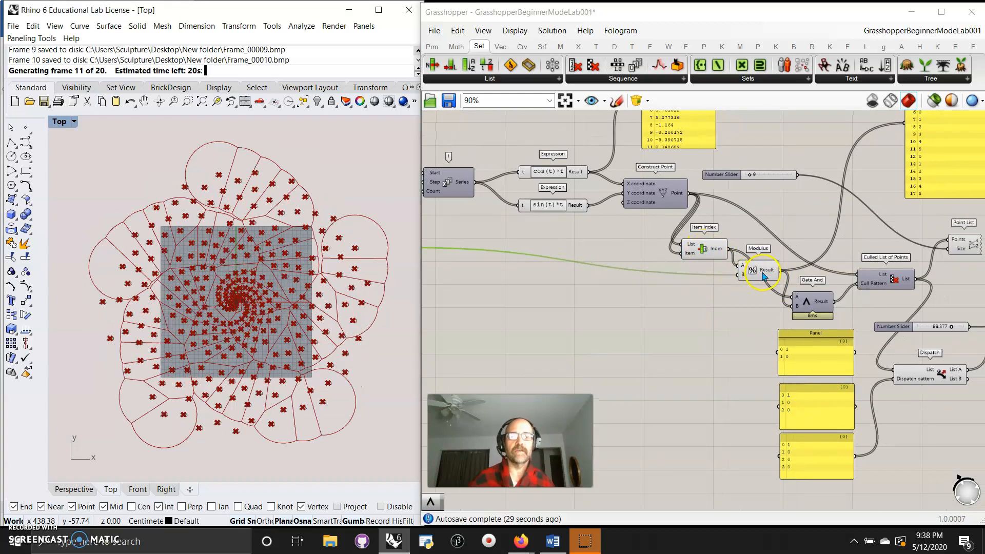
right_drag(725, 345, 595, 320)
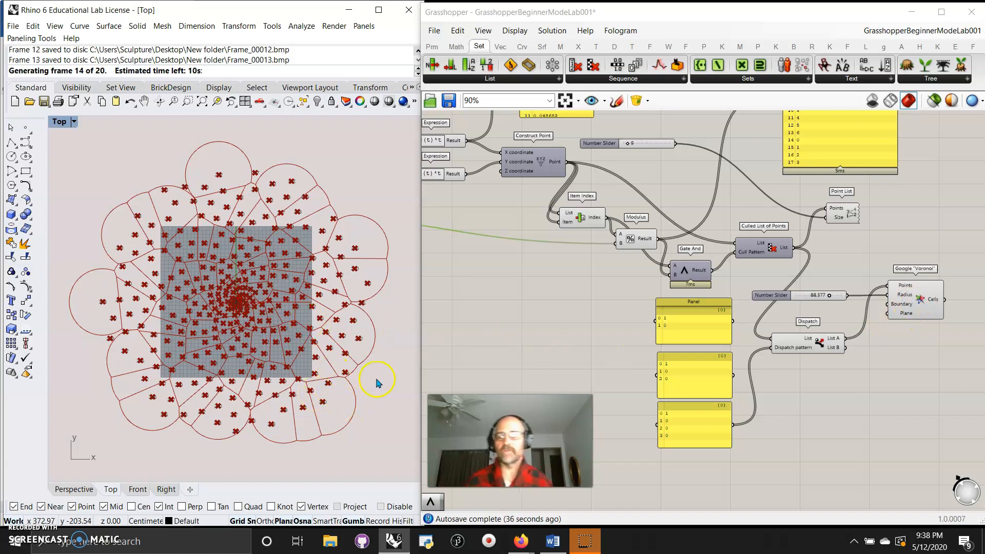
right_drag(482, 301, 650, 334)
right_drag(579, 308, 606, 354)
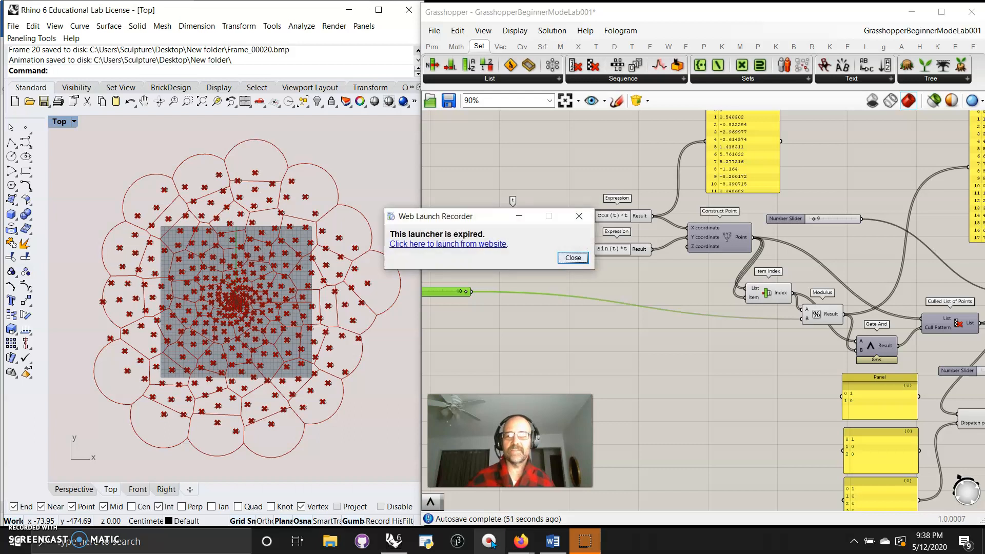
Open the Screencast-O-Matic website from the expired recorder launcher's link and try to launch the free screen recorder
click(464, 247)
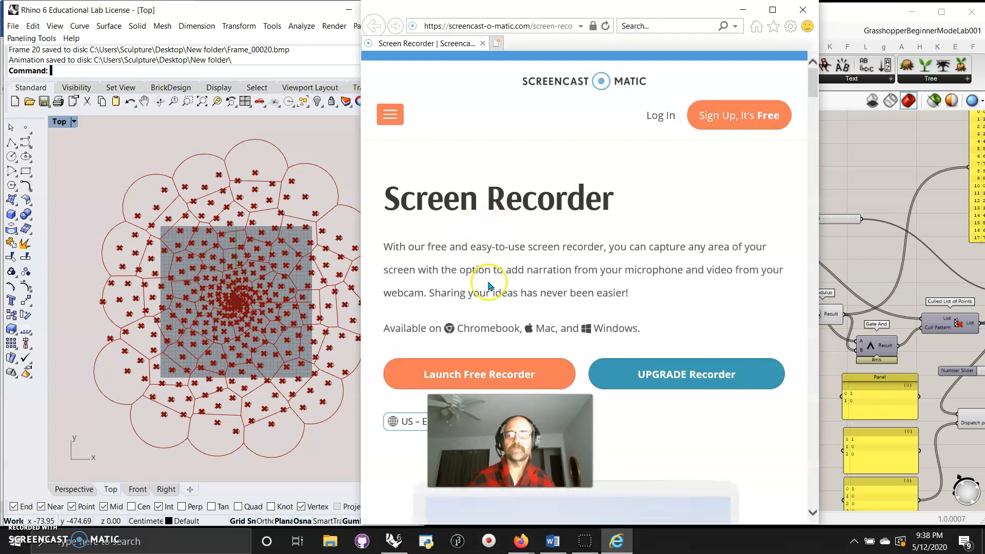
click(487, 373)
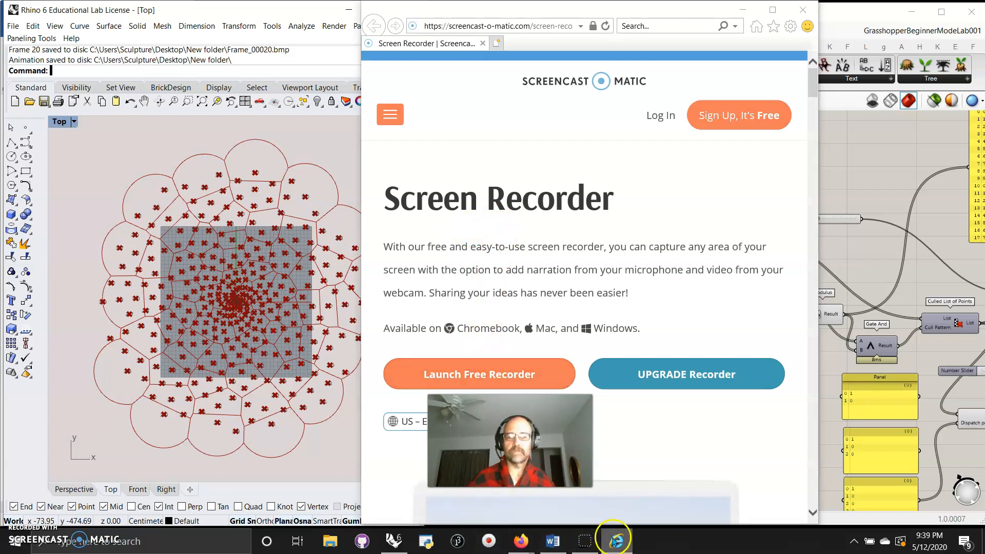
click(585, 543)
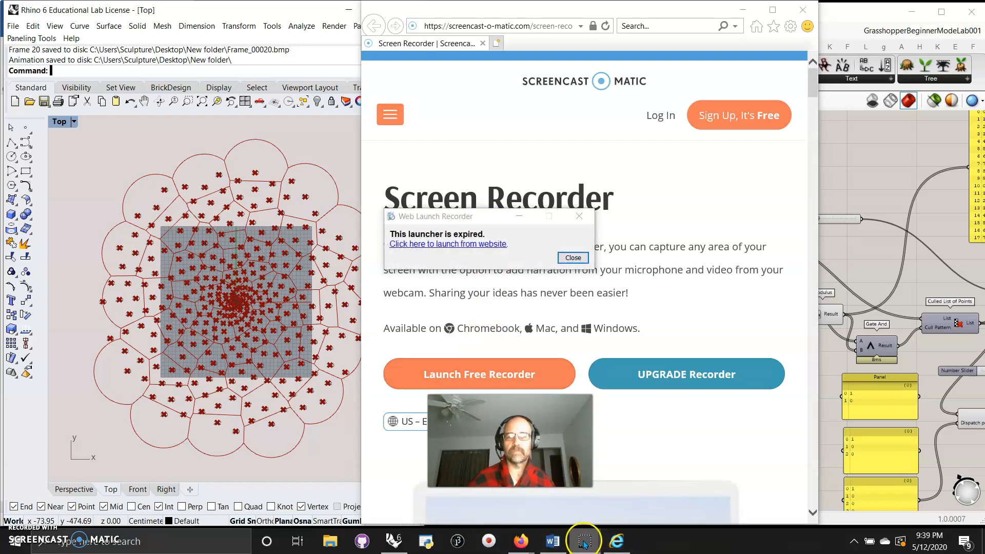
click(487, 245)
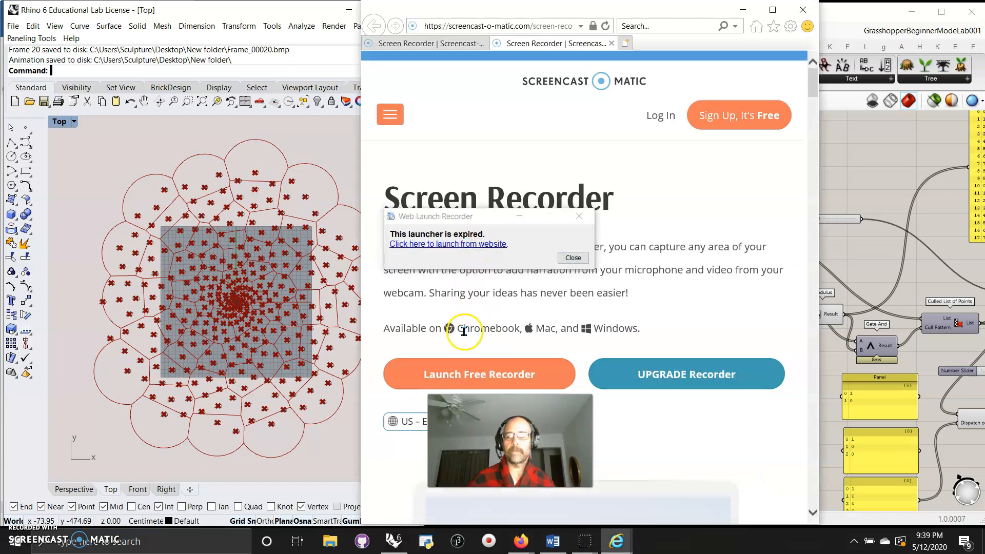